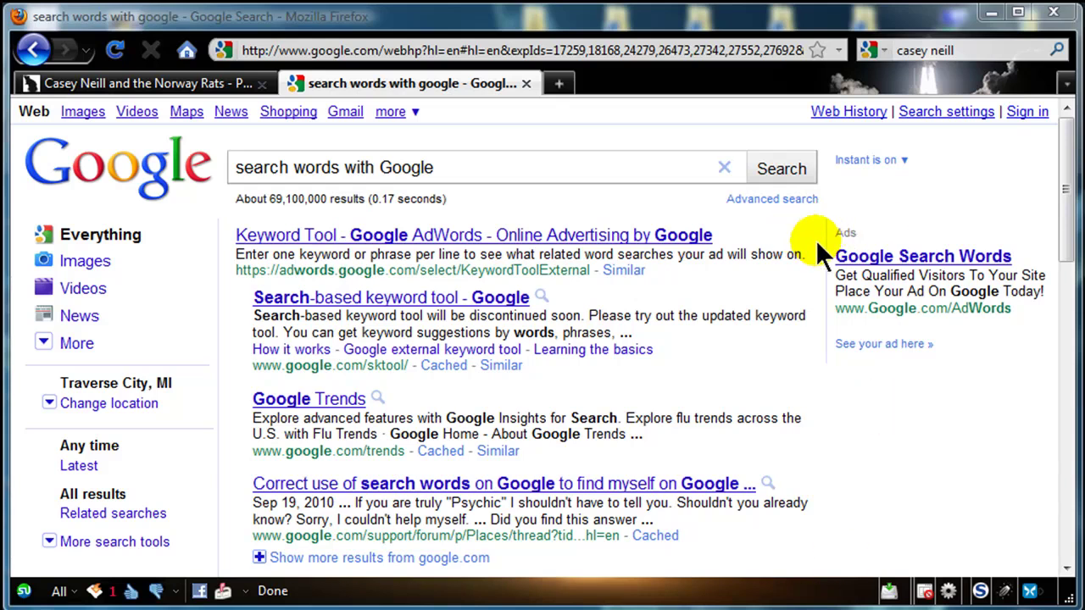
Step: Replace the old query in the search box with sea turtle and run the search
drag(479, 166, 437, 138)
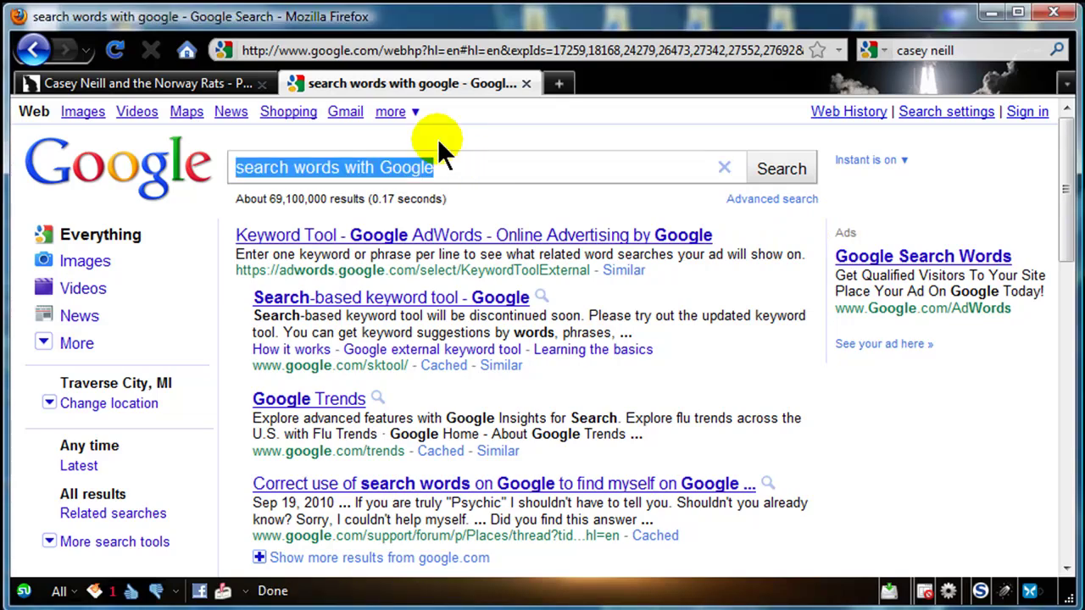
text(sea tu)
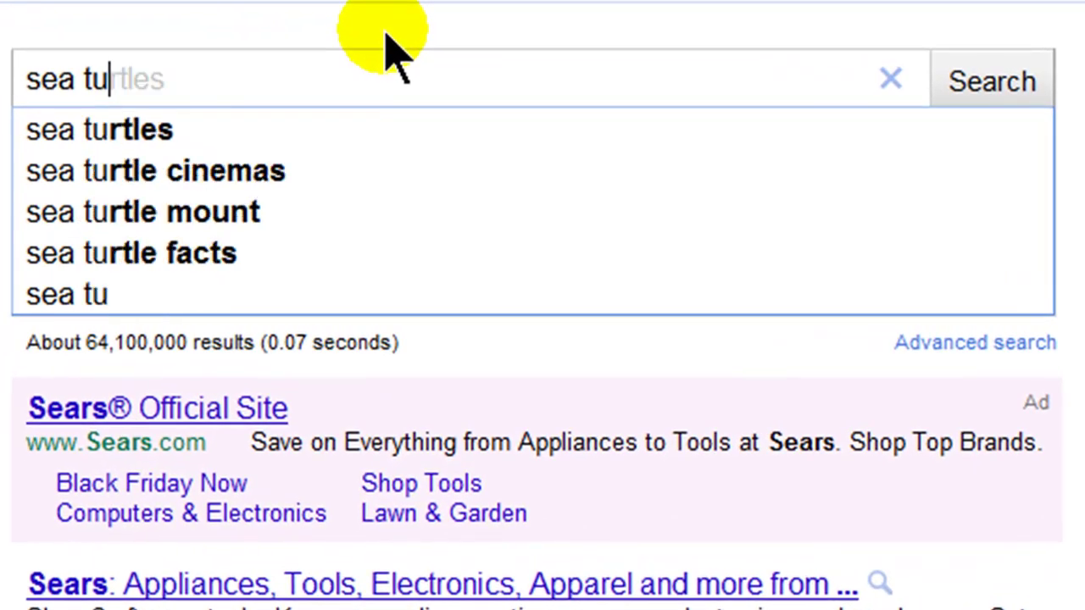
text(rtle)
key(Return)
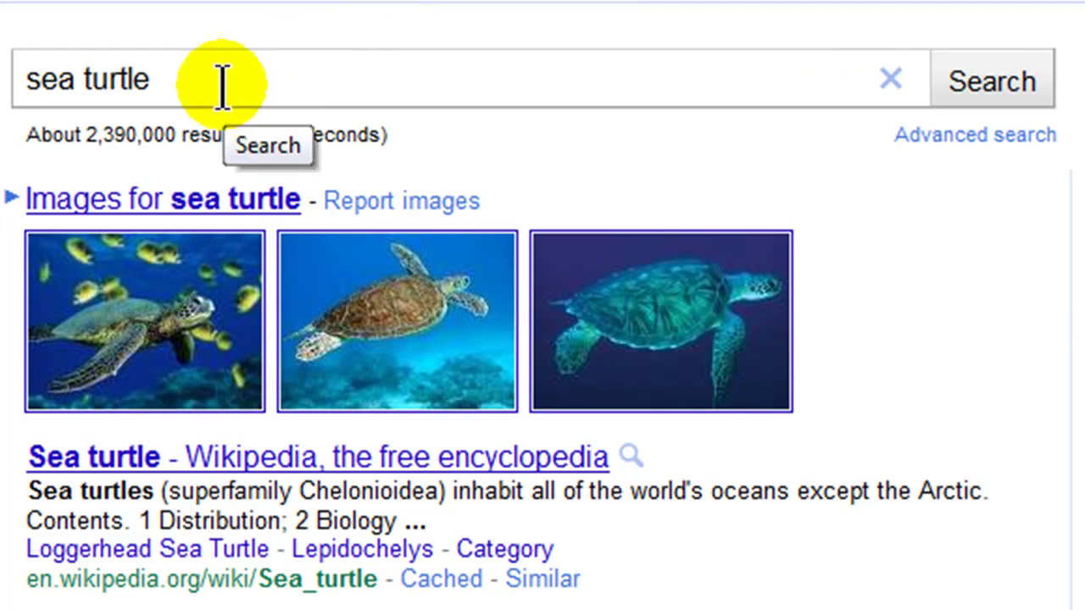
drag(70, 79, 4, 79)
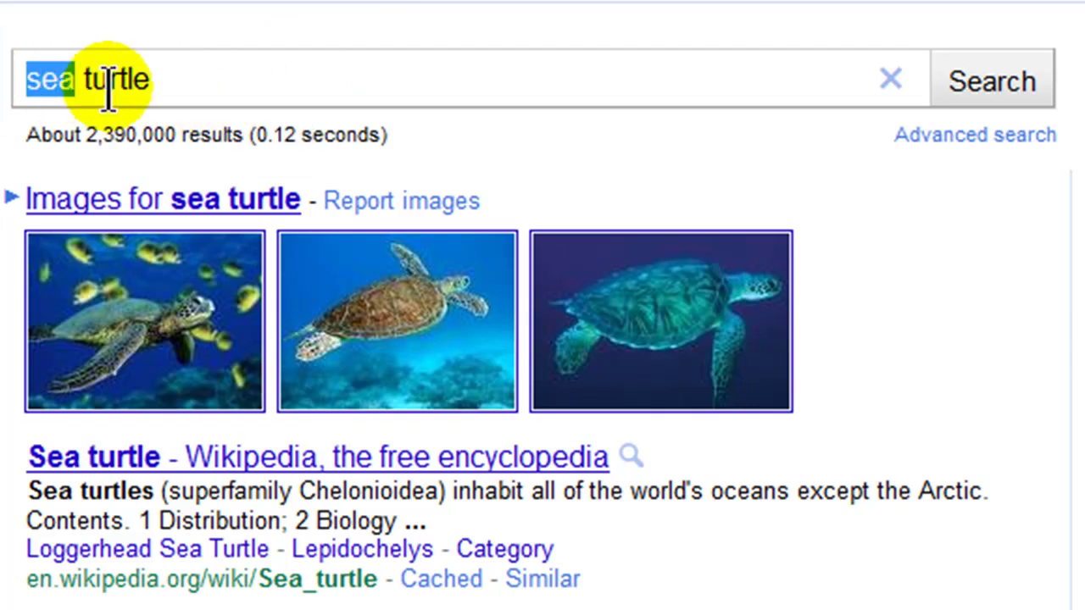
drag(82, 79, 216, 79)
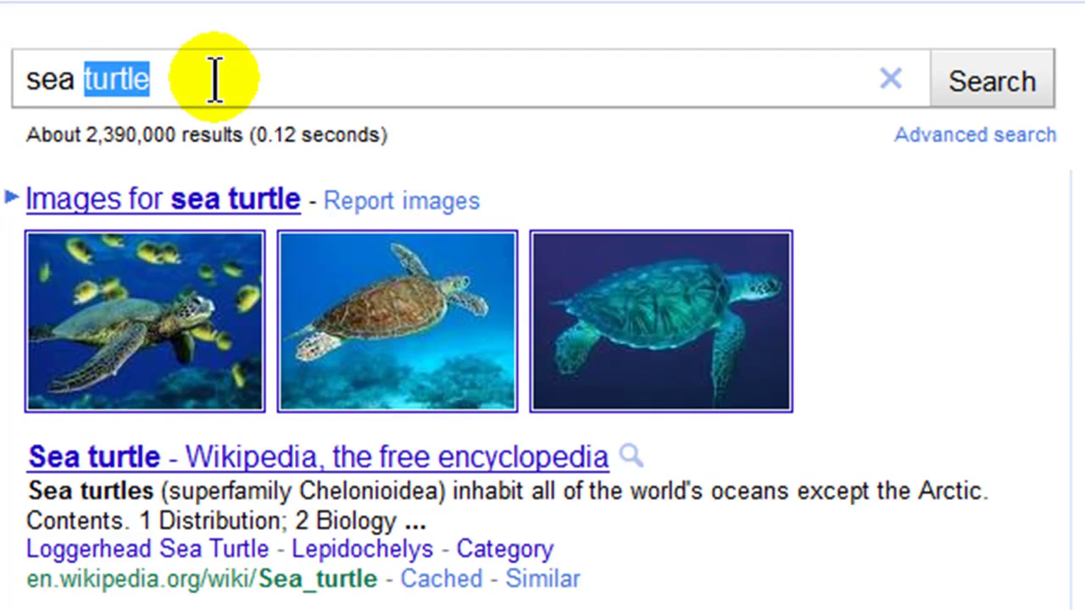
click(198, 79)
double_click(196, 78)
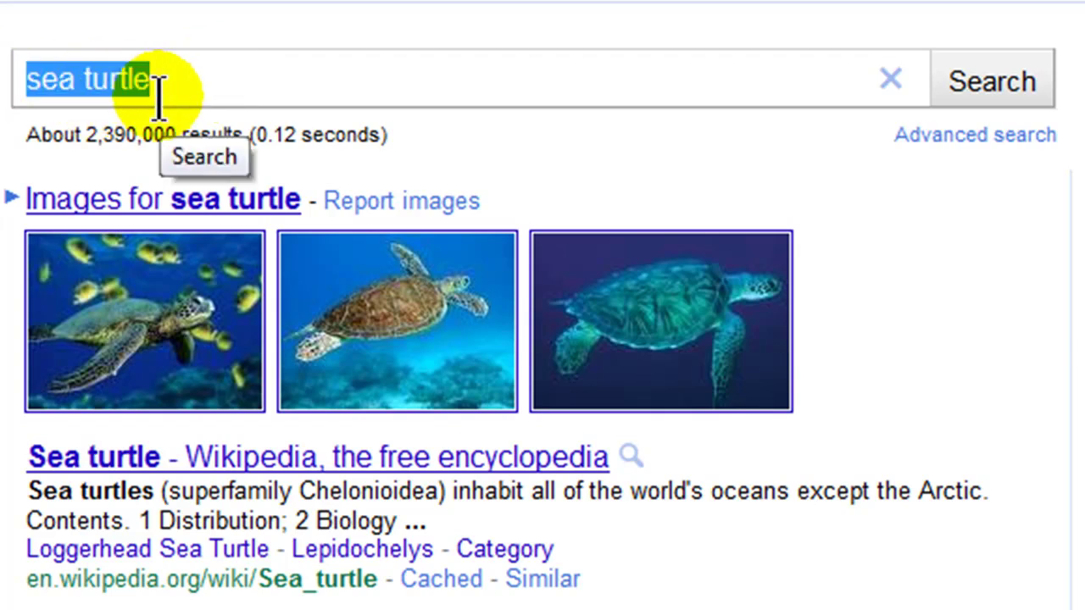
click(252, 88)
triple_click(219, 83)
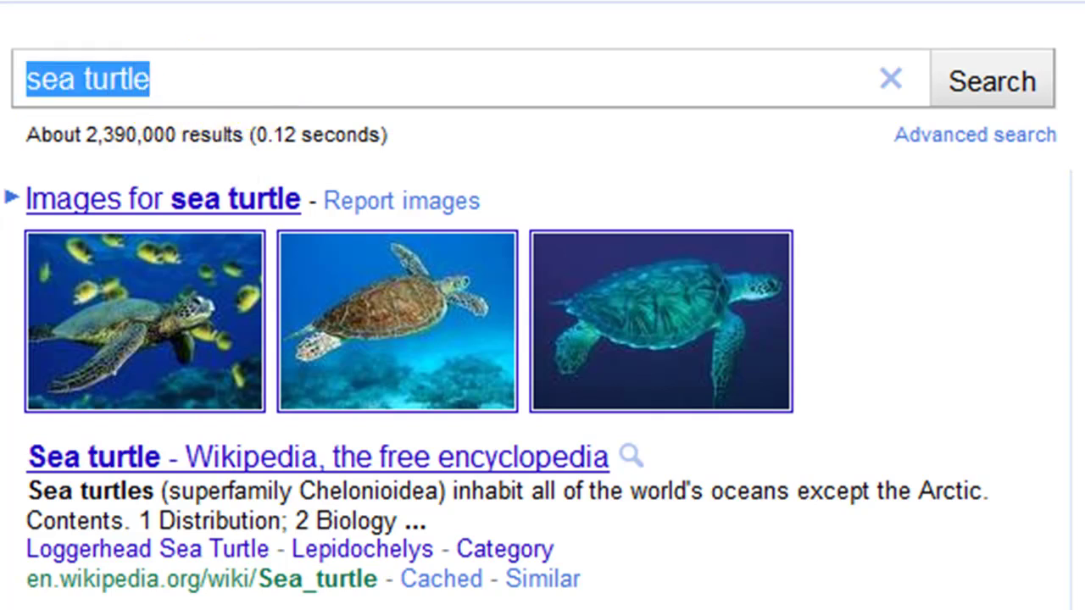
Step: Run a search for the quoted exact phrase "sea turtle"
text("sea tur)
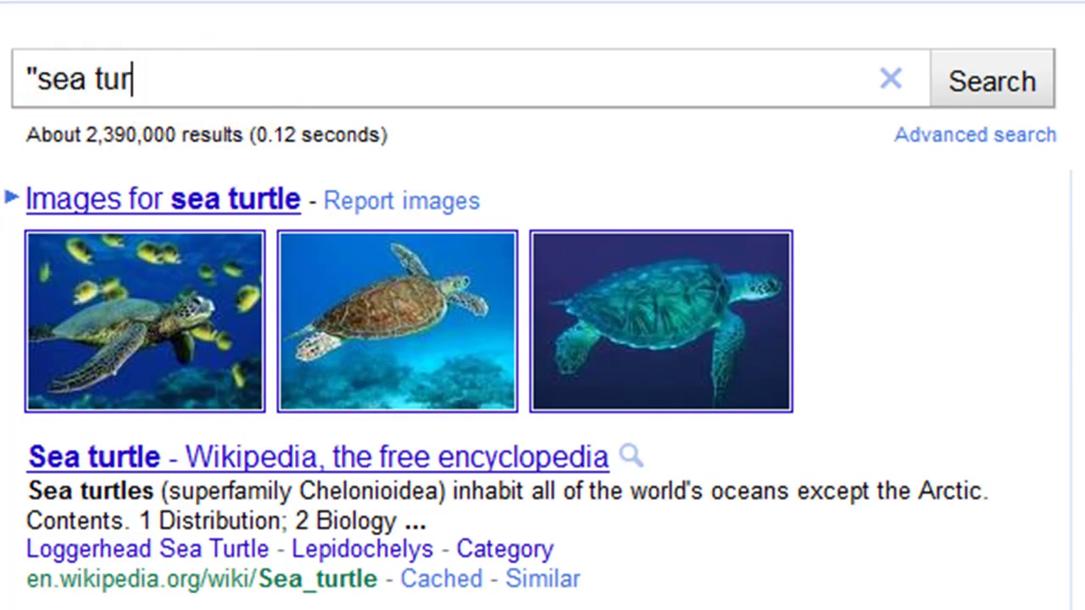
text(tle")
key(Return)
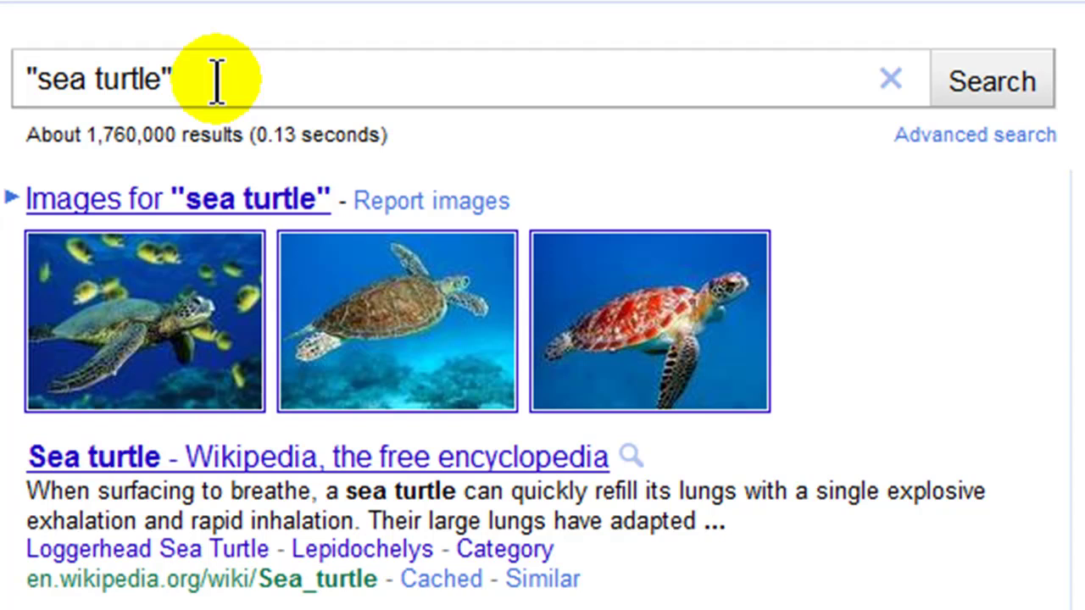
Step: Limit the "sea turtle" search with site:discovery.com, then delete that site: restriction
text(site:)
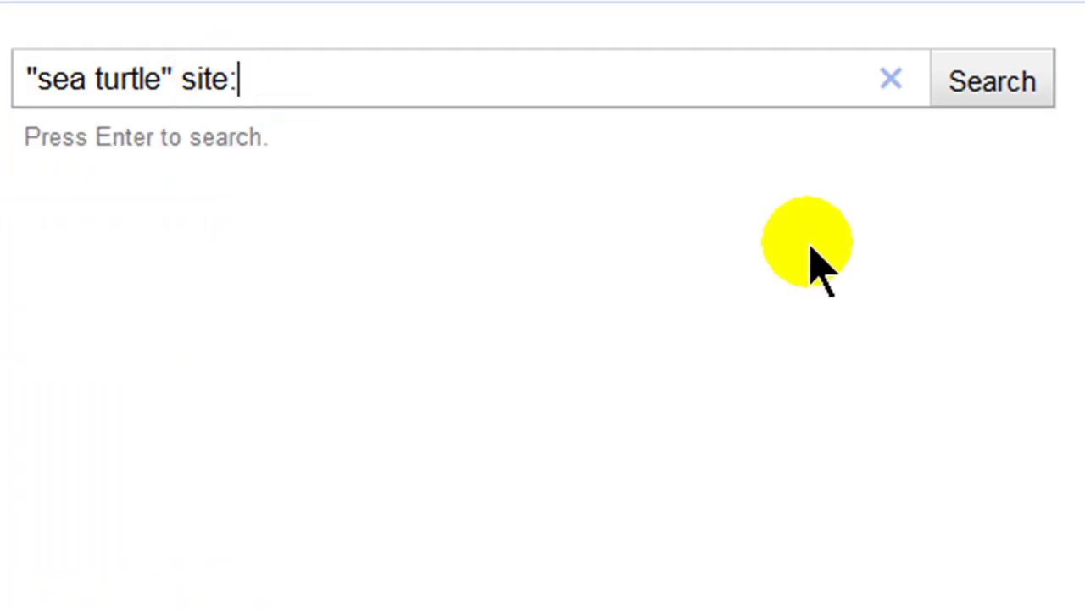
text(discovery.com)
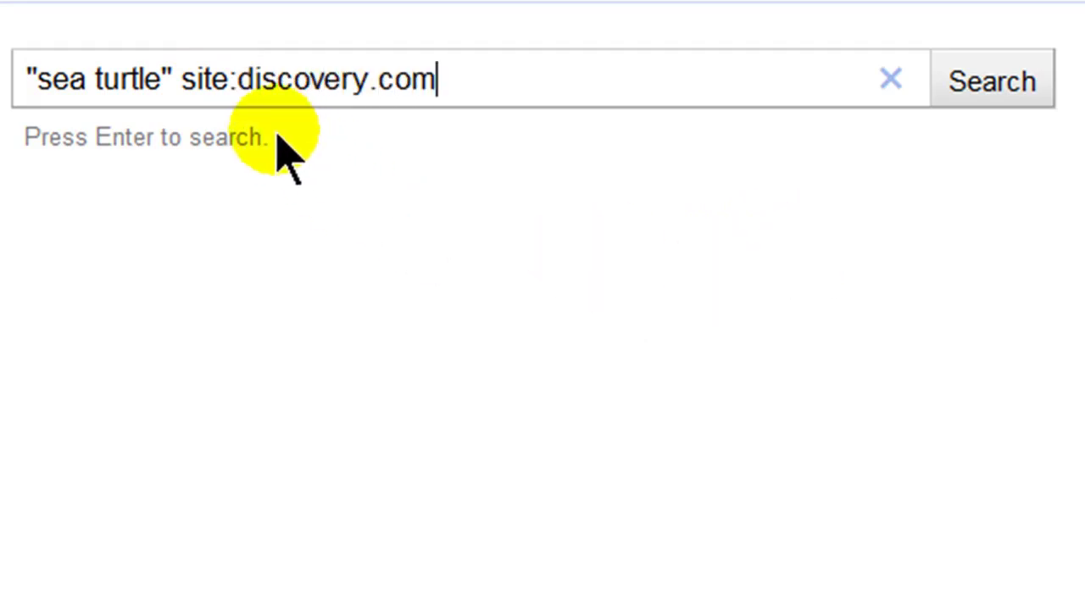
drag(184, 79, 387, 81)
click(468, 78)
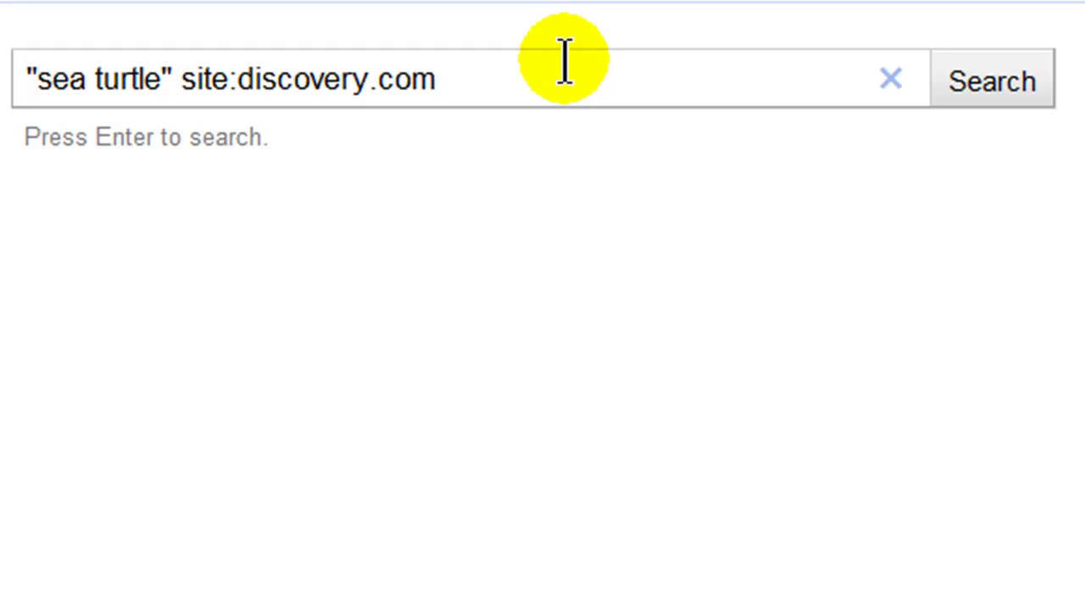
key(Return)
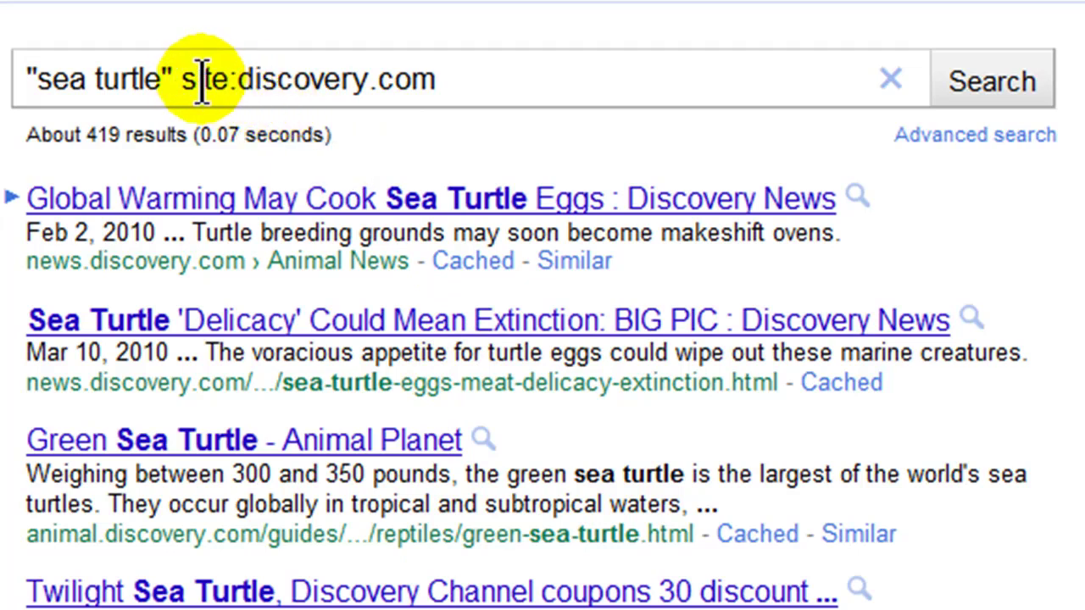
drag(181, 78, 828, 78)
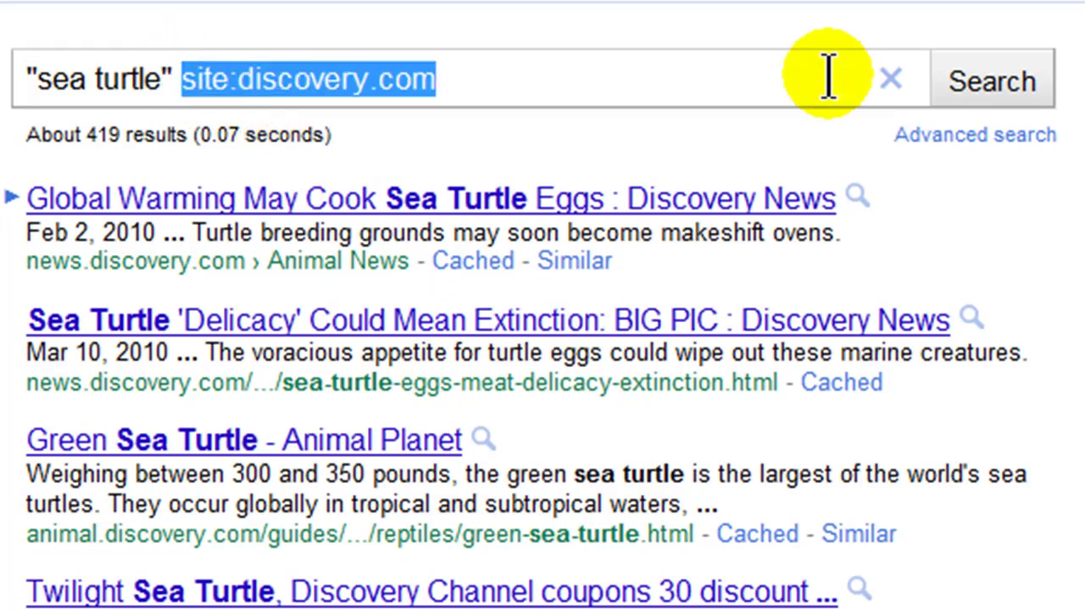
key(BackSpace)
key(BackSpace)
Step: Rerun the plain "sea turtle" exact-phrase search and scroll through its results
key(Return)
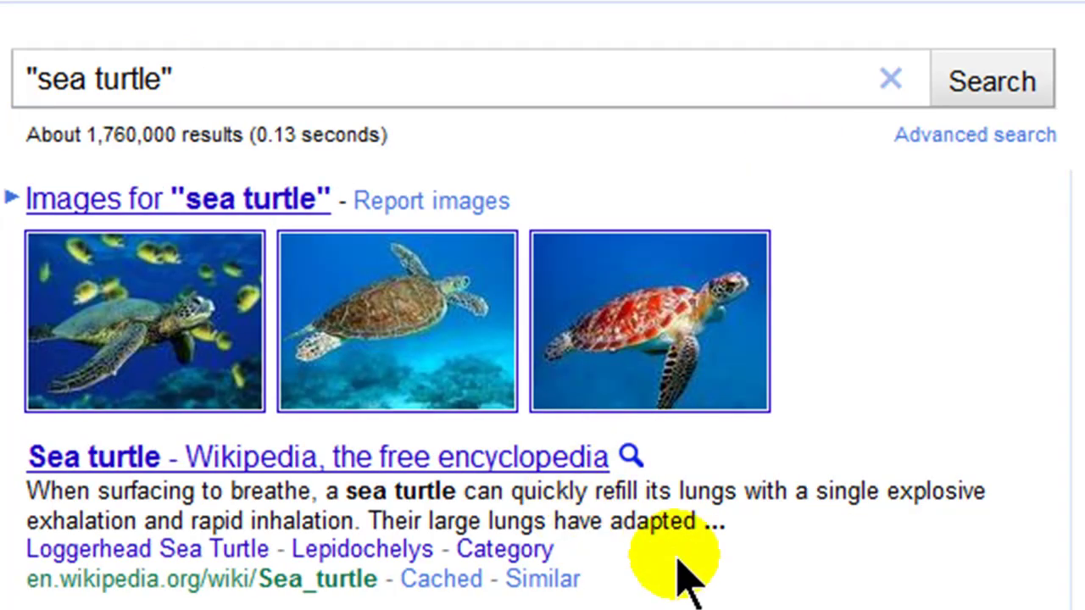
scroll(542, 305, down, 5)
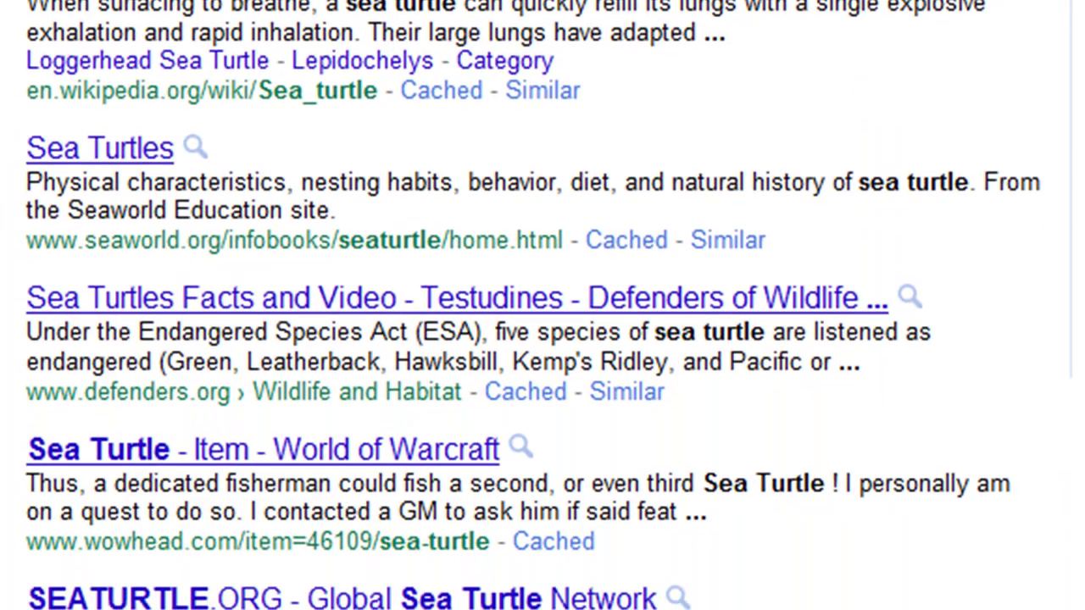
scroll(543, 339, up, 5)
scroll(848, 104, up, 1)
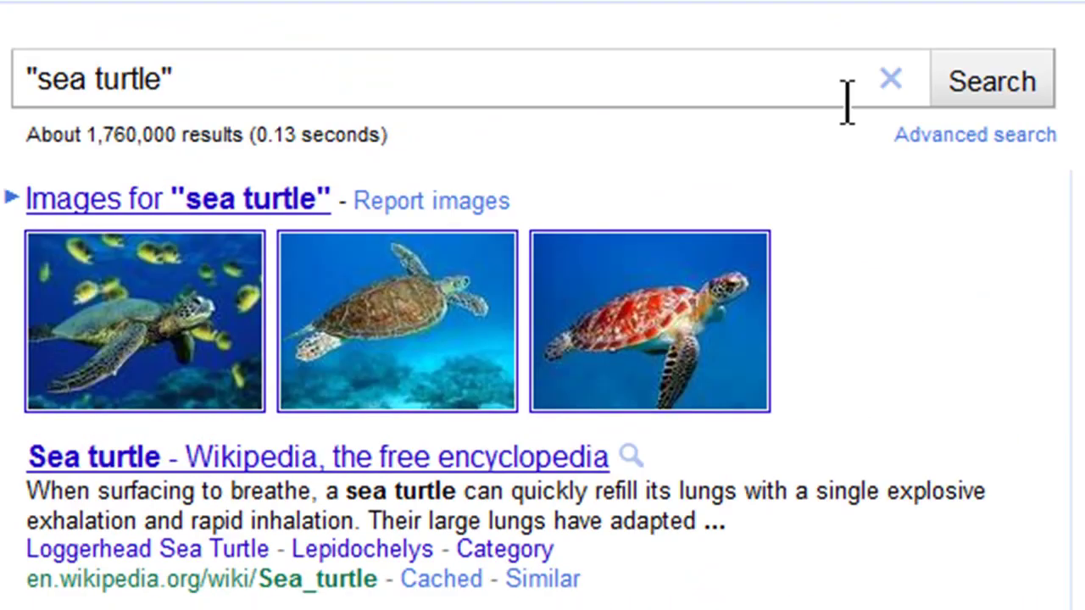
Step: Add -warcraft to the "sea turtle" query to exclude Warcraft pages
click(312, 80)
text(-w)
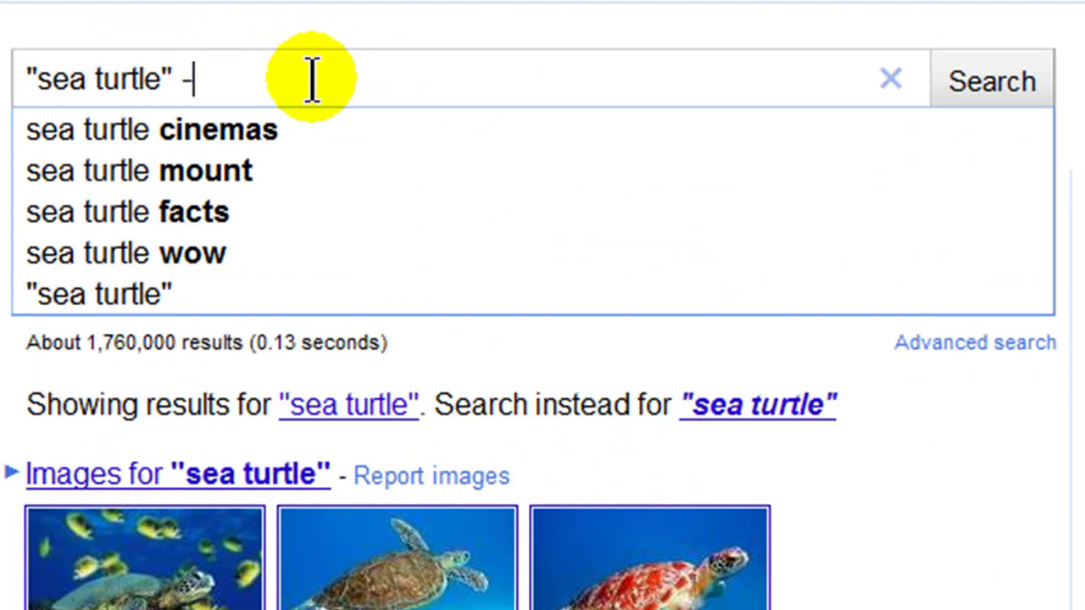
text(arcraft)
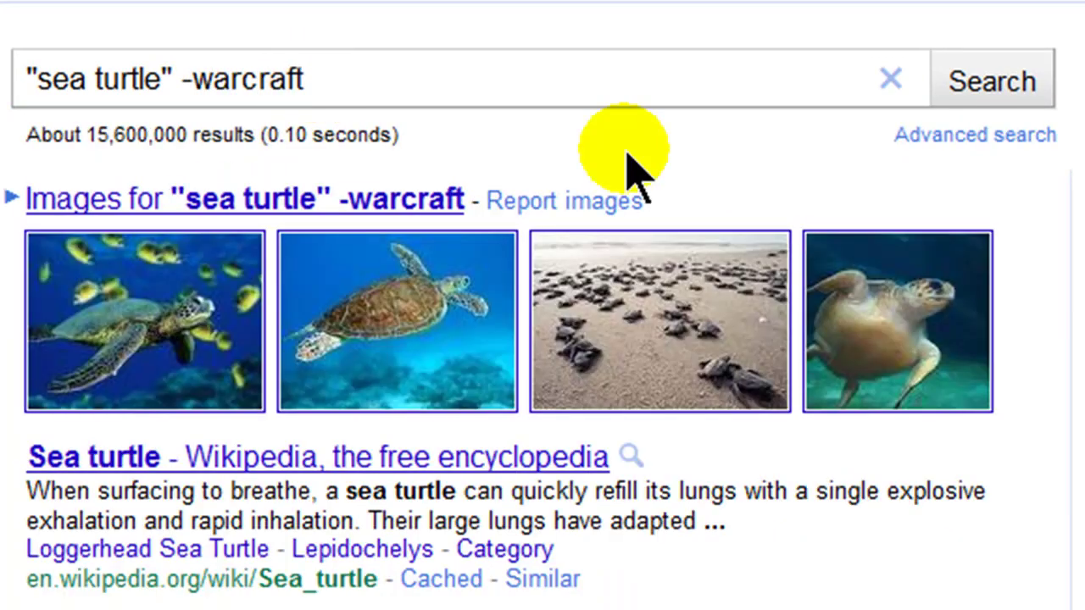
scroll(543, 305, down, 5)
scroll(542, 305, down, 4)
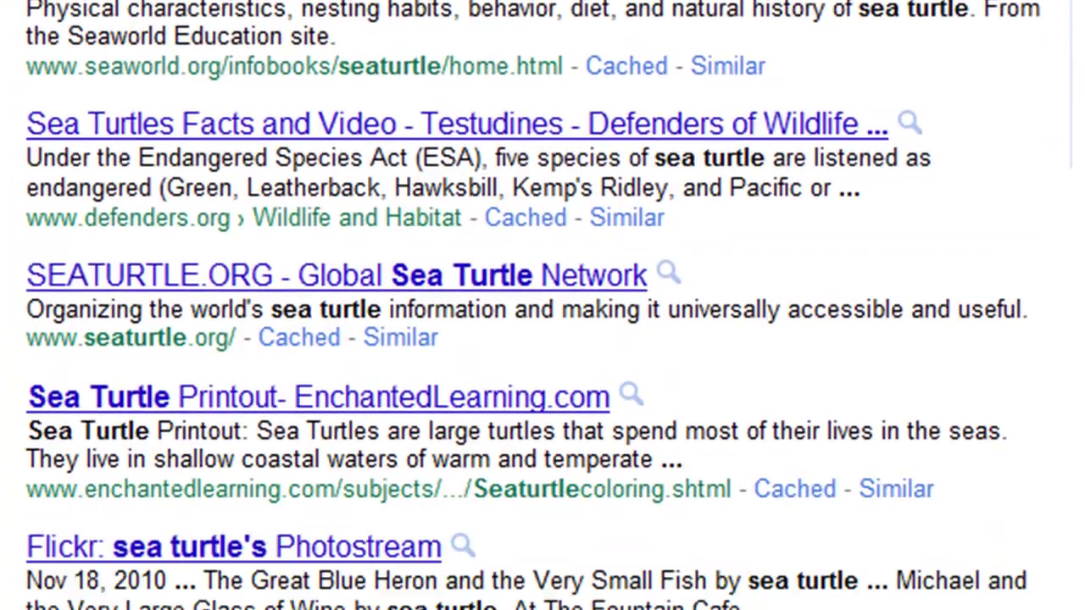
scroll(542, 306, up, 5)
scroll(543, 305, up, 5)
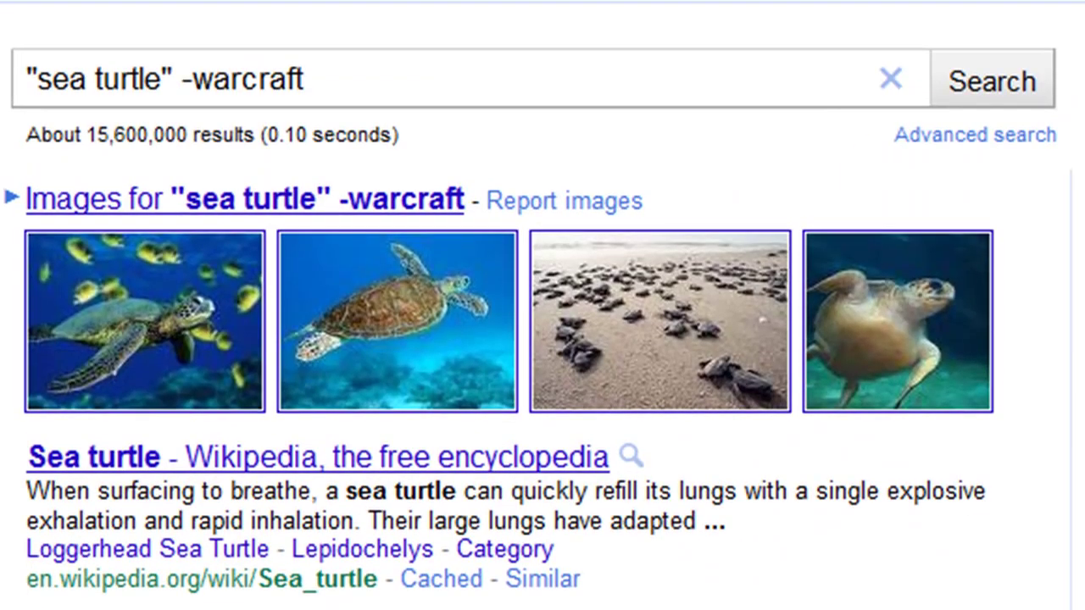
Step: Append -site:wikipedia.org so Wikipedia pages are also dropped from the results
click(388, 78)
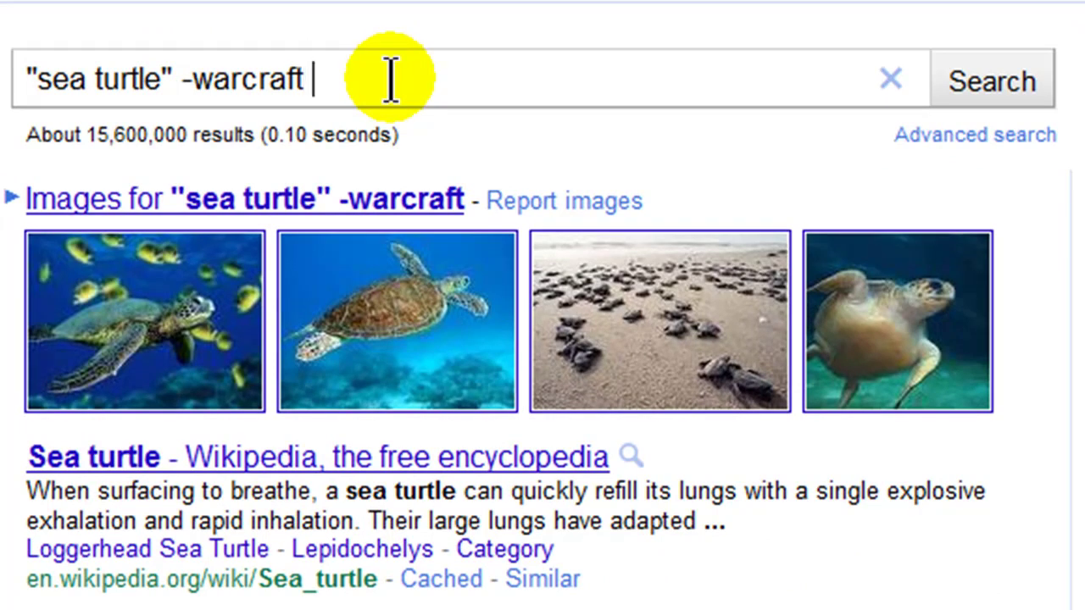
text(-)
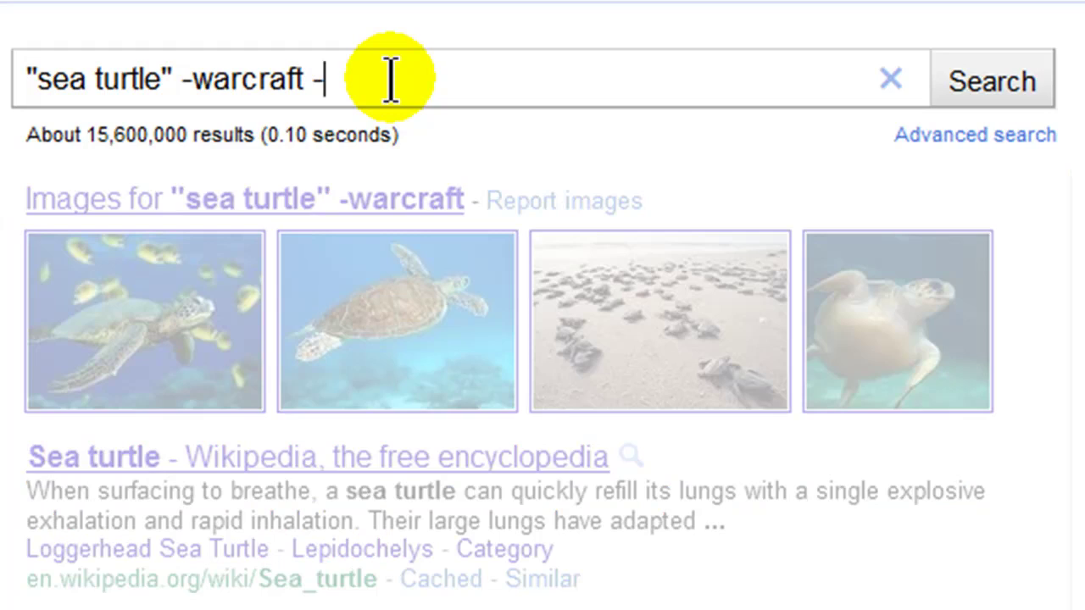
text(site:wikipedia.org)
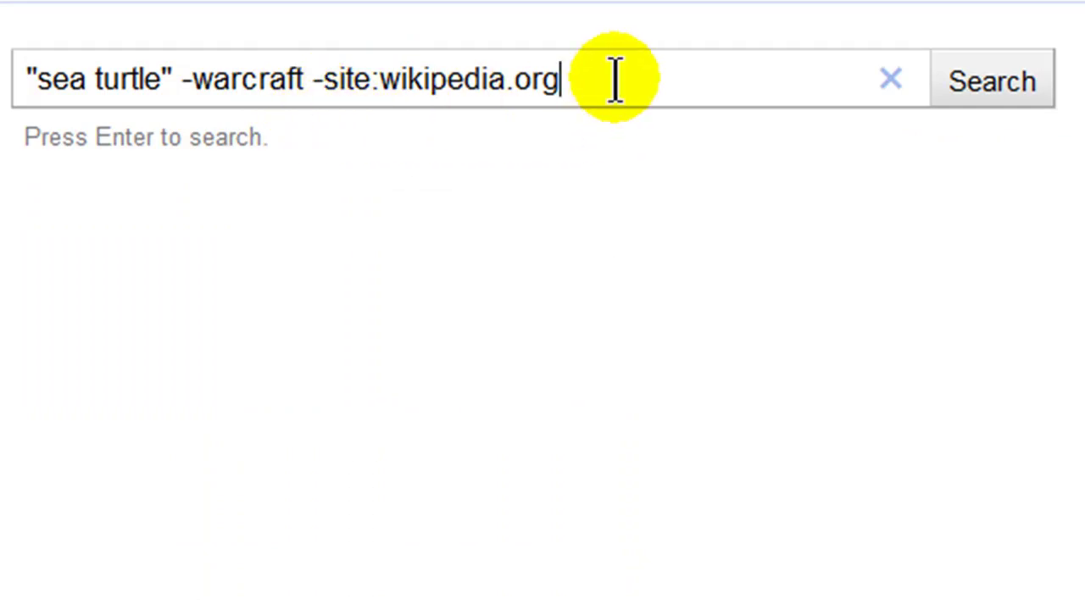
key(Return)
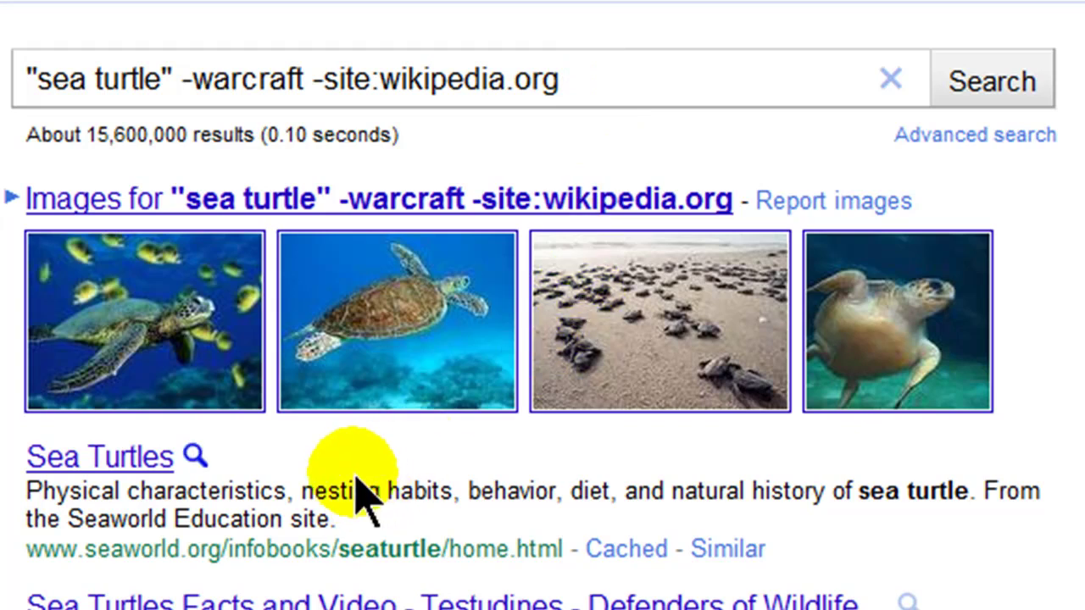
click(612, 76)
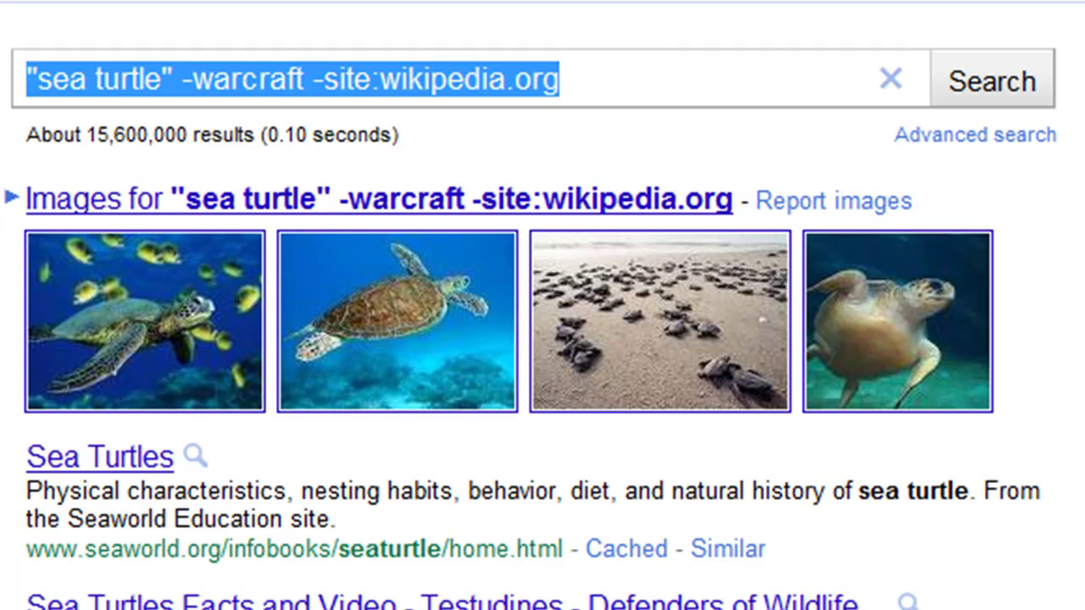
Step: Search for "(sea|green) turtle" to match either sea turtle or green turtle
text(")
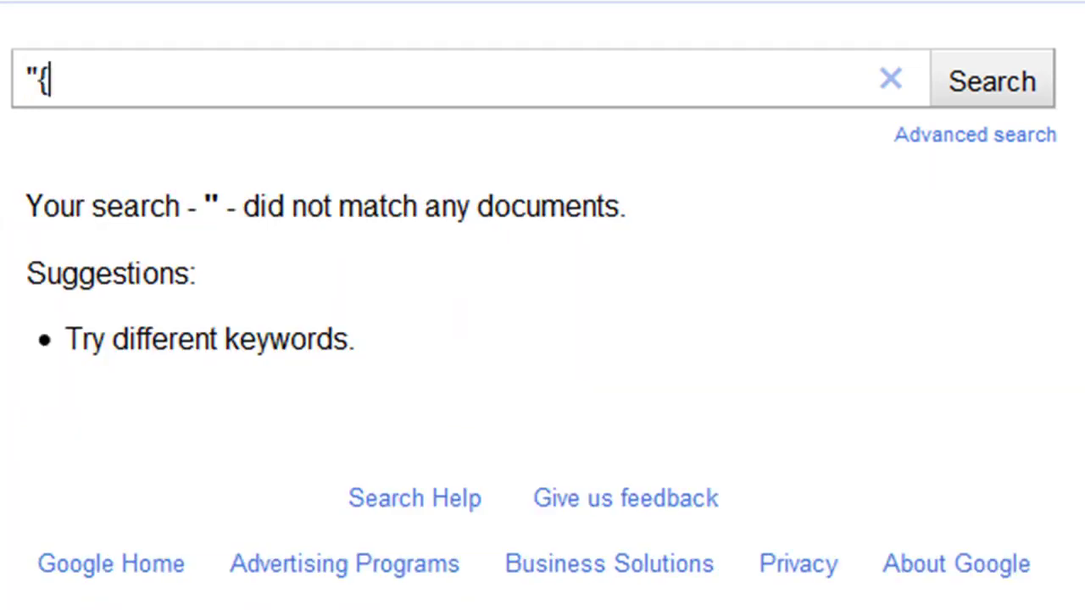
text((sea)
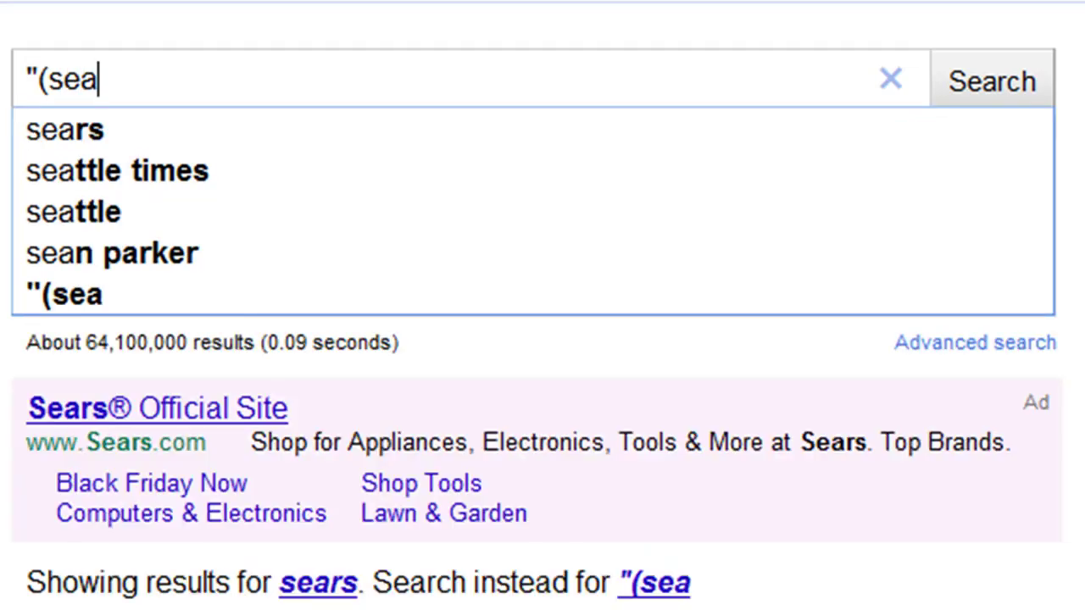
text(|)
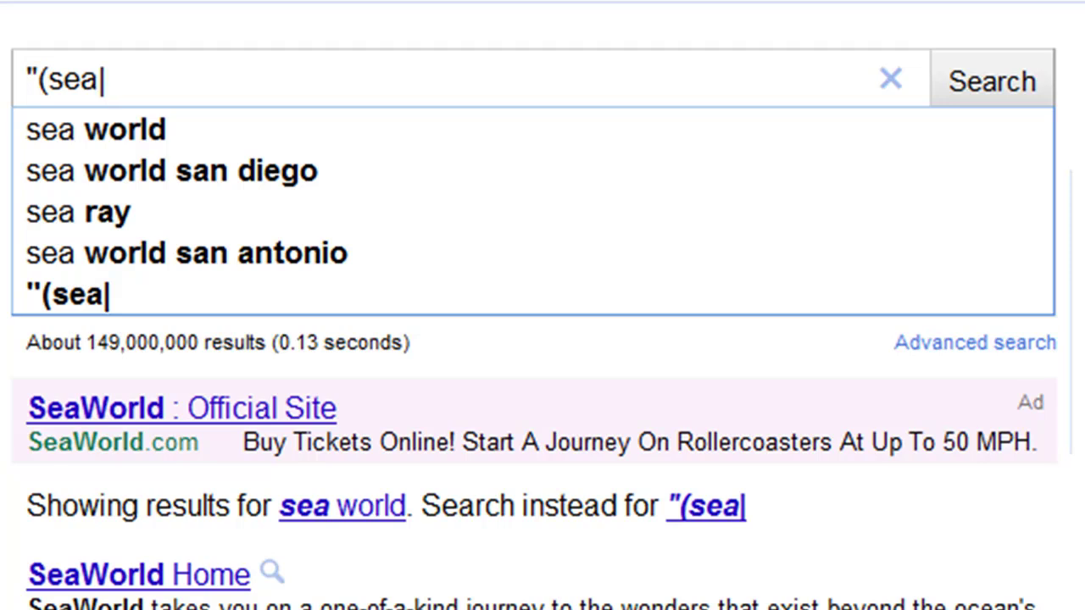
text(green)
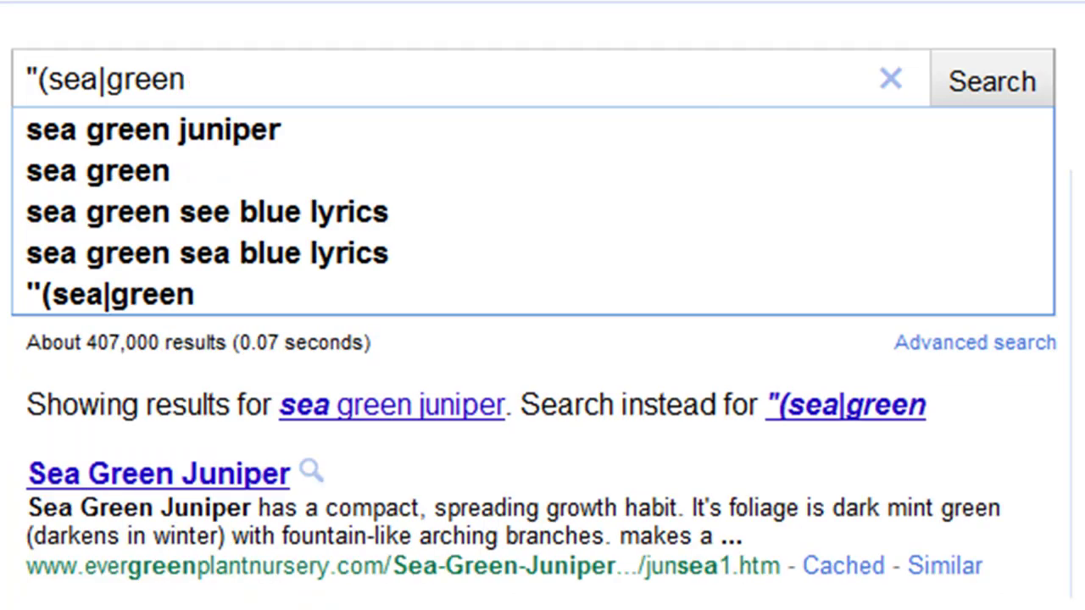
text(+)
key(BackSpace)
text() turtle)
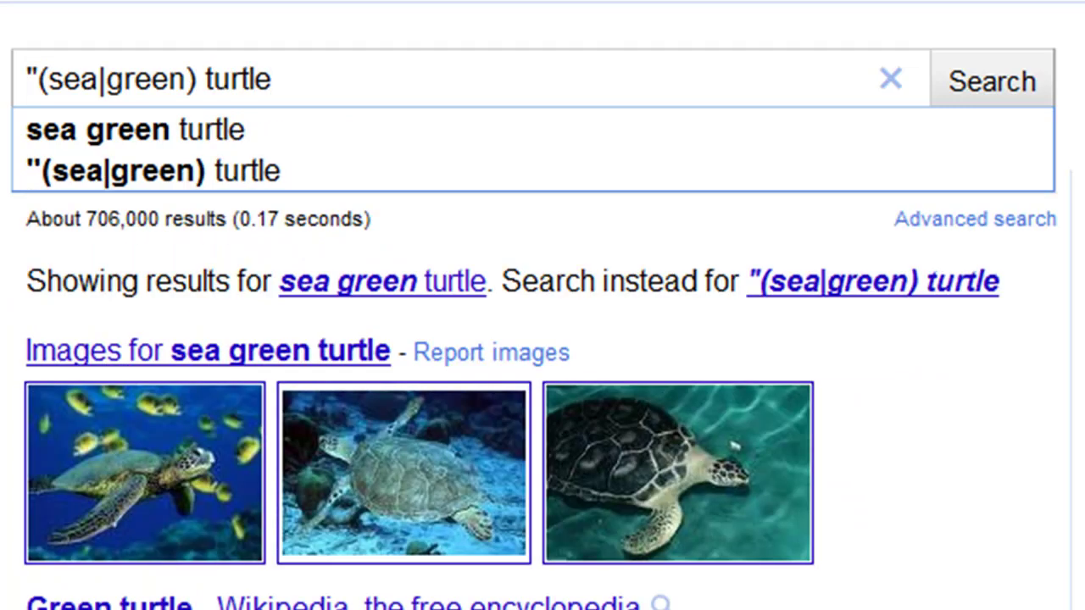
text(")
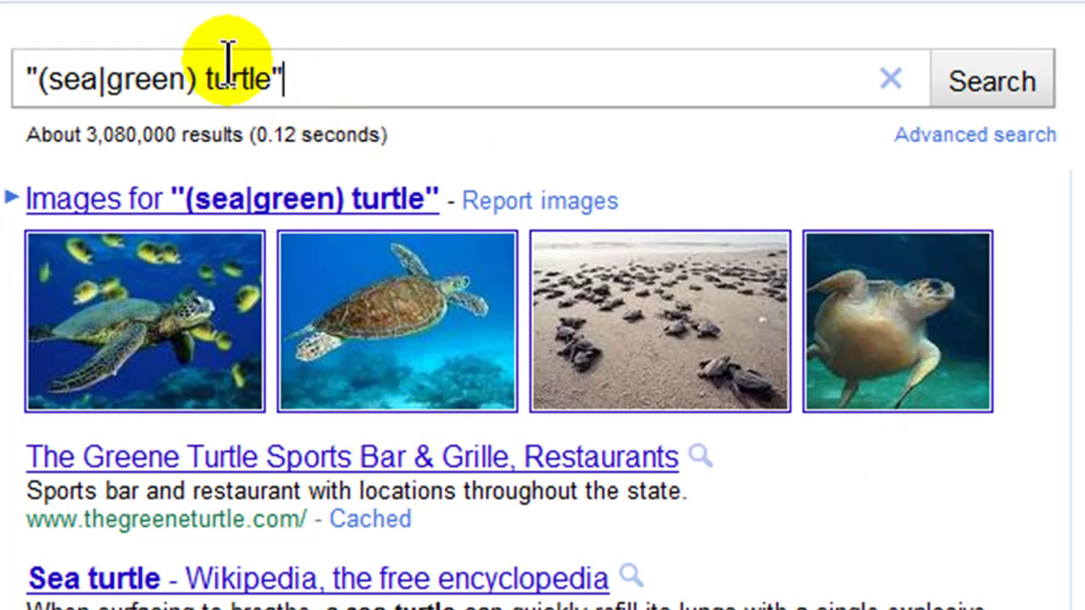
triple_click(111, 79)
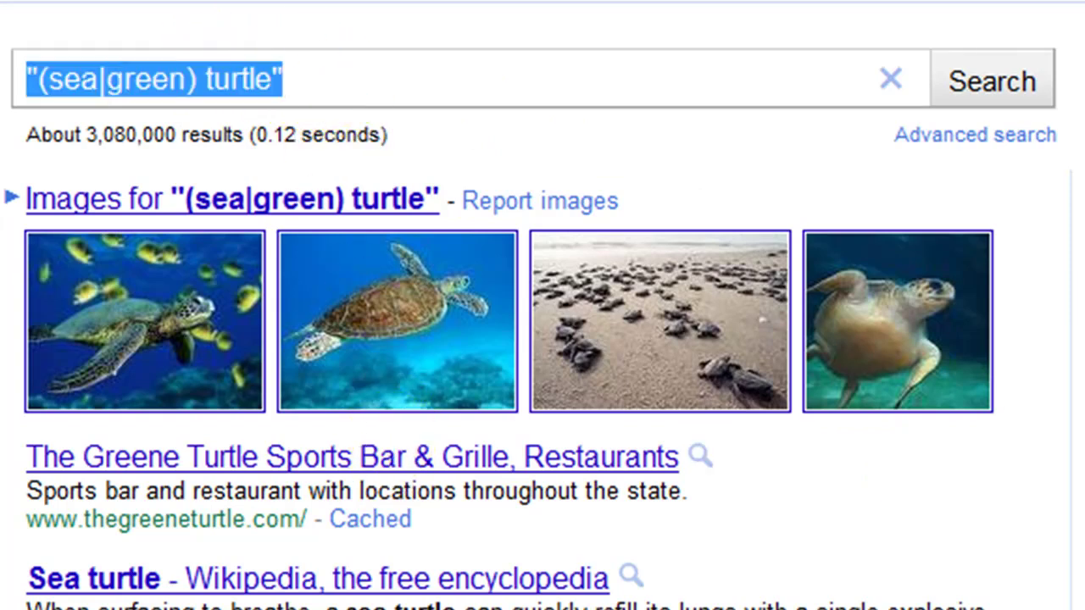
Step: Search for "sea turtle" inurl:faq and scroll through the FAQ page results
text("sea tu)
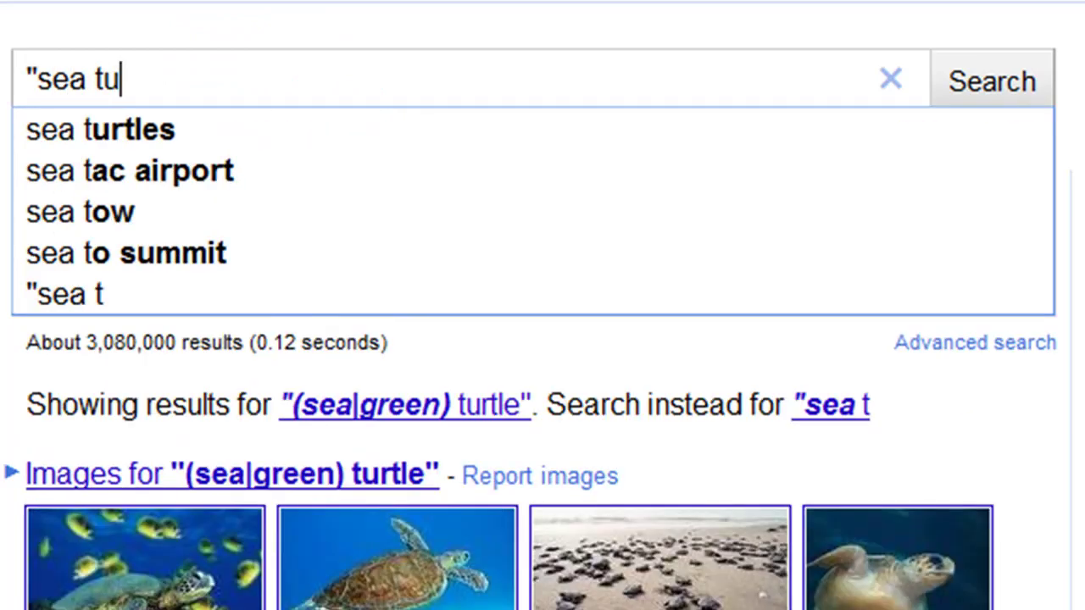
text(rtle")
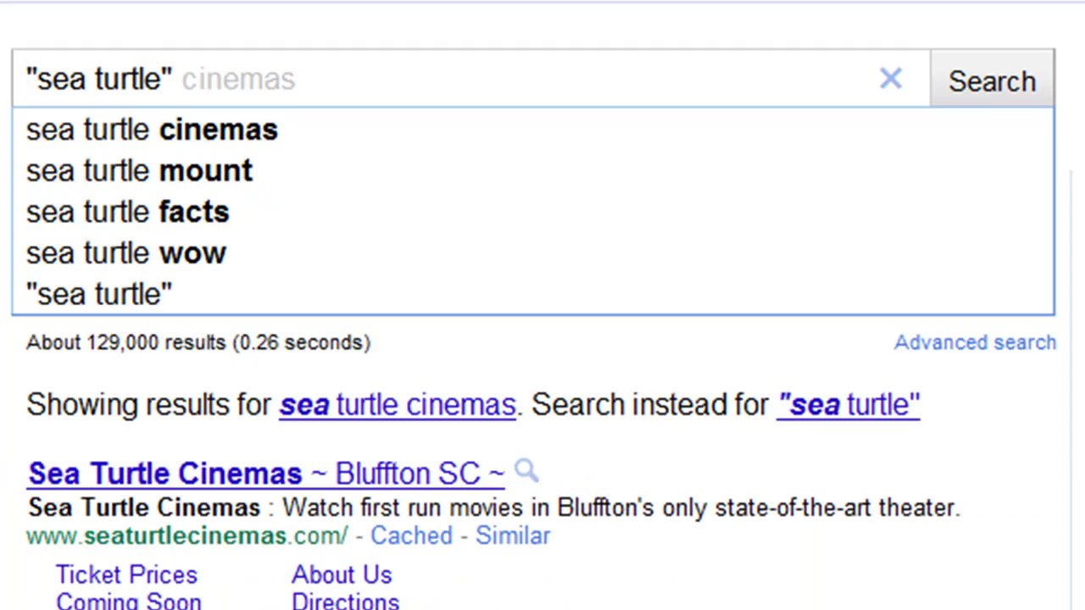
text(inurl:faq)
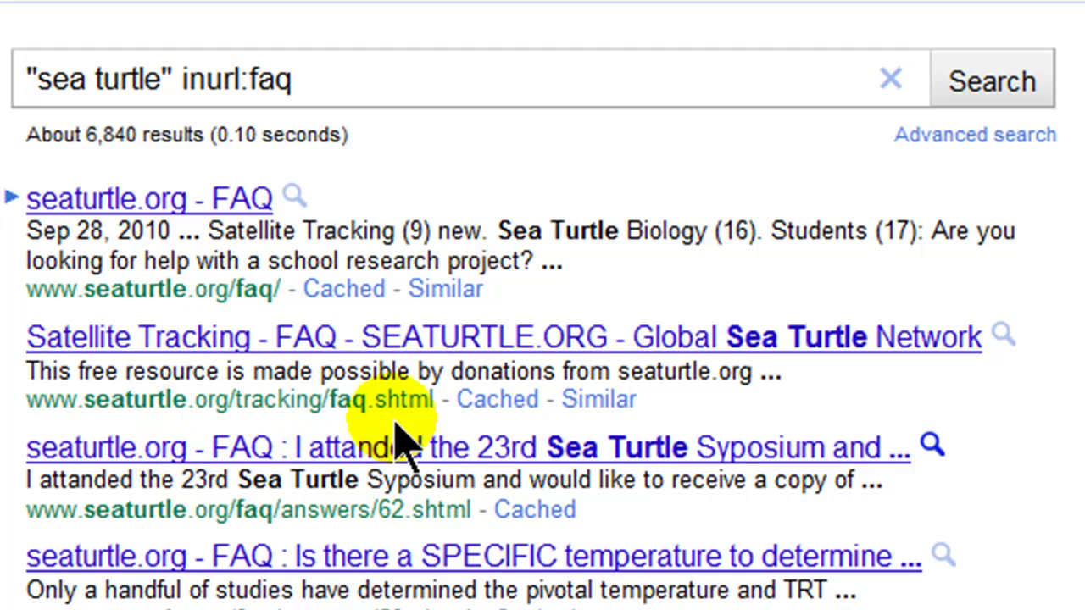
scroll(390, 604, down, 2)
scroll(768, 395, down, 4)
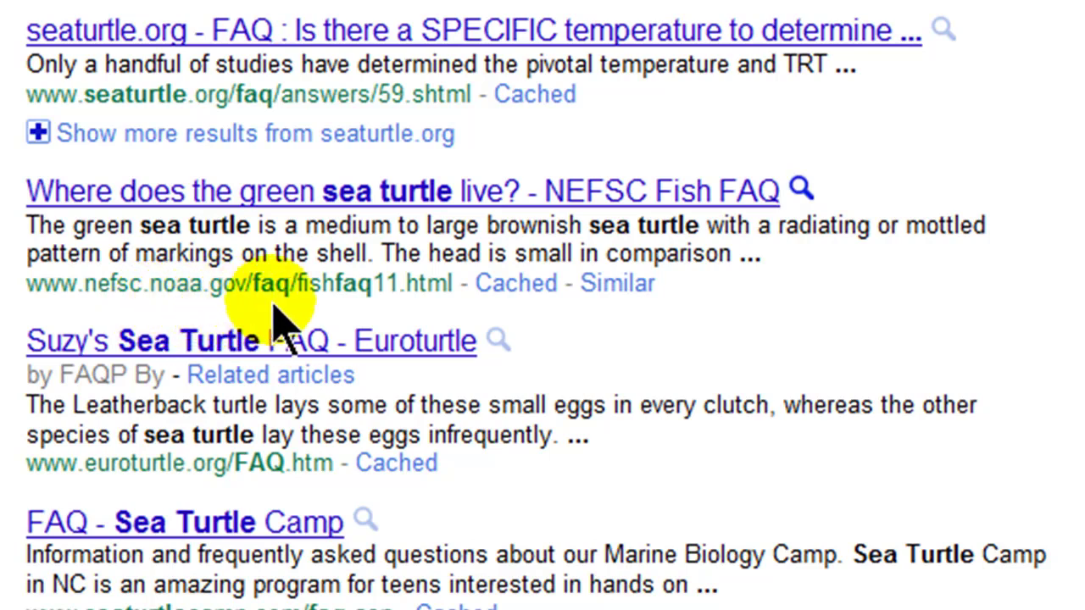
scroll(542, 305, up, 5)
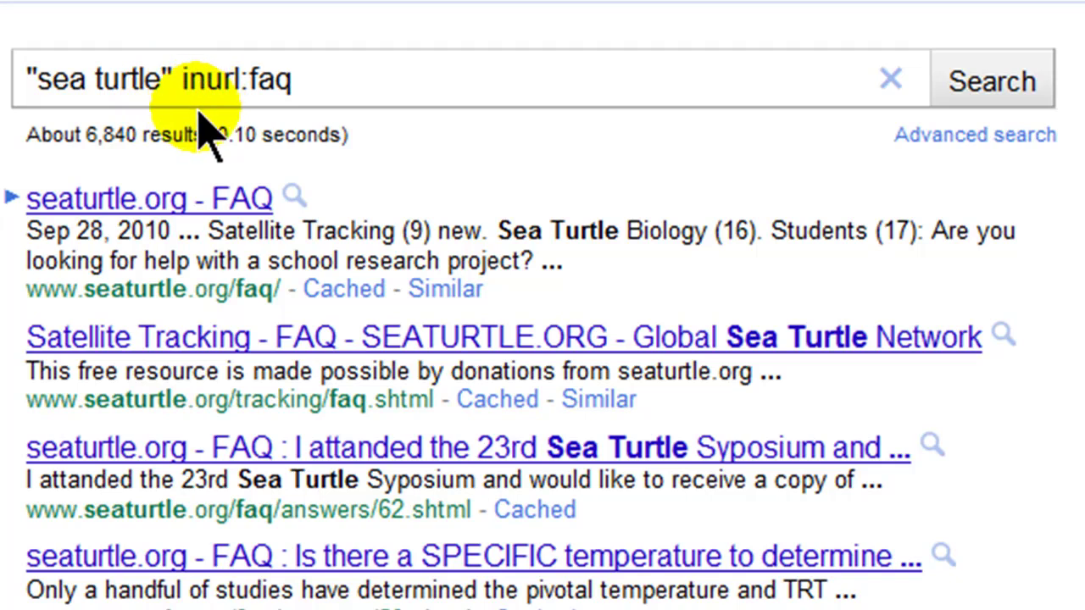
Step: Swap inurl:faq in the query for an intitle: restriction on care
drag(252, 84, 347, 79)
drag(181, 76, 623, 81)
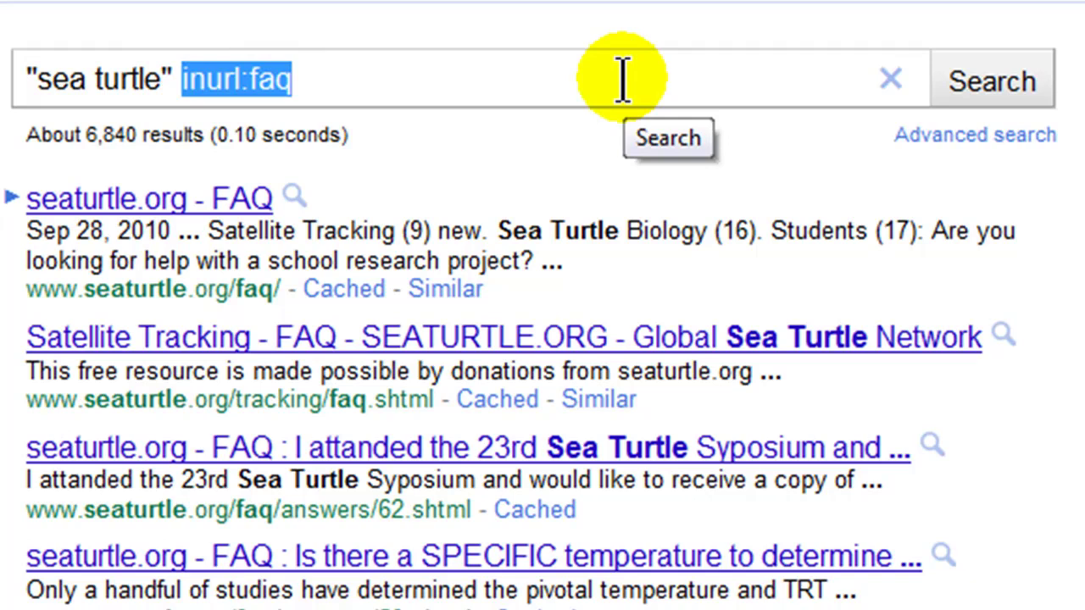
text(intitle:c)
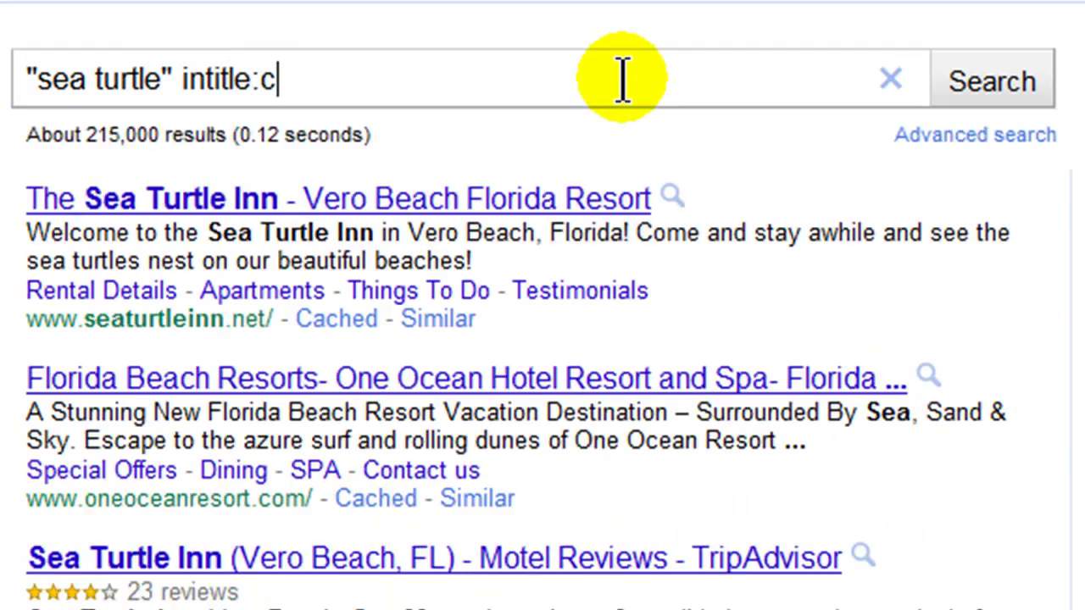